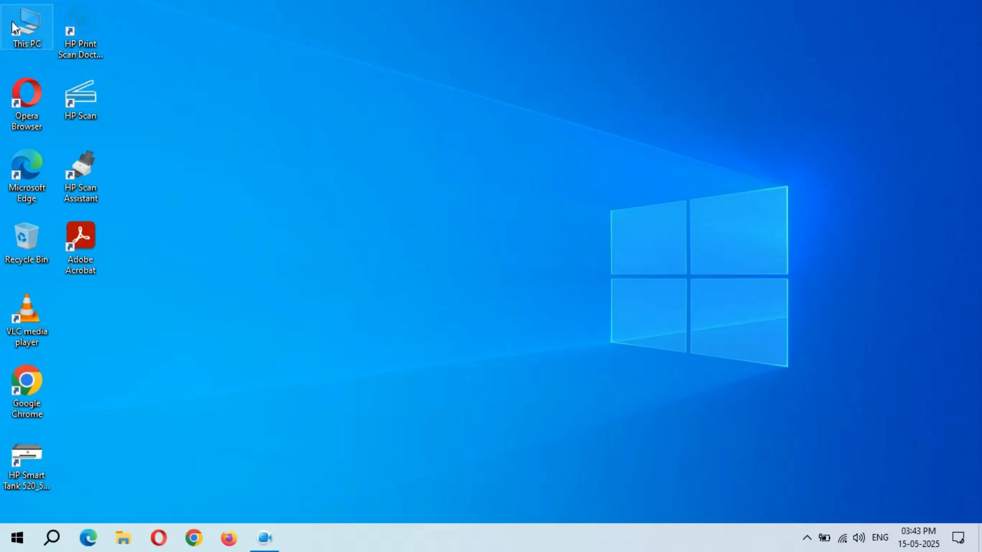
Step: Open This PC to view C: (12.1 GB free of 97.1 GB) and D: (9.80 GB free of 125 GB)
double_click(35, 30)
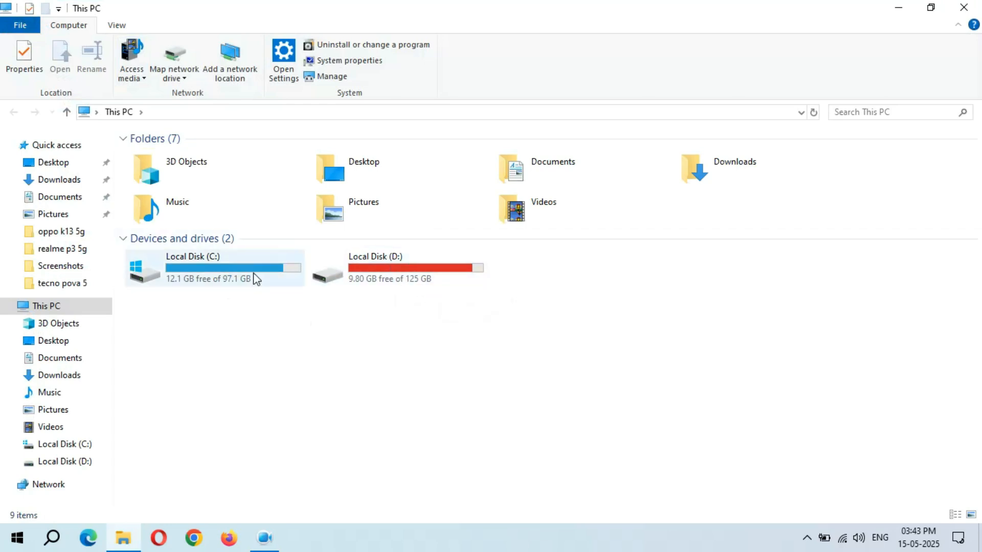
Step: Open Disk Management through This PC's Manage option and bring up the D: partition's actions
right_click(57, 309)
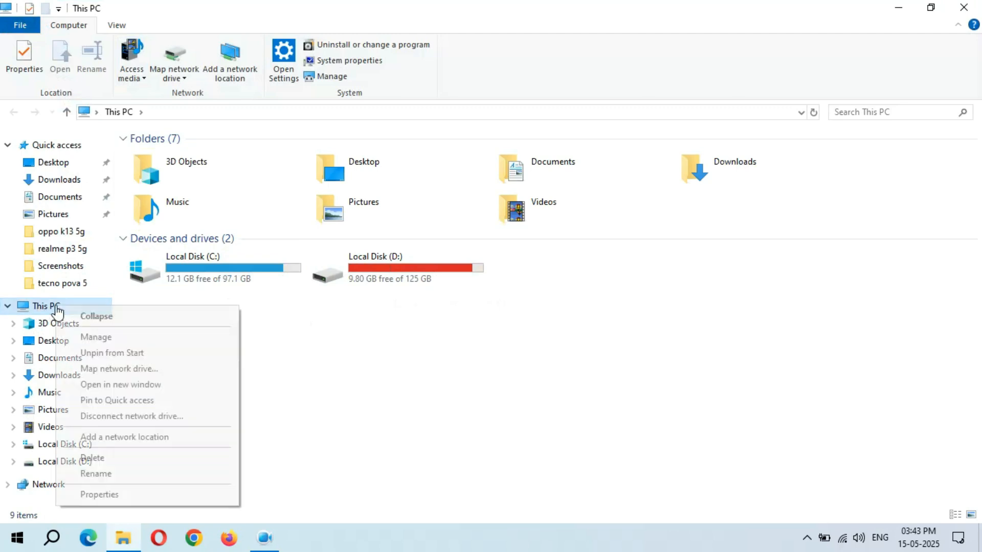
left_click(112, 339)
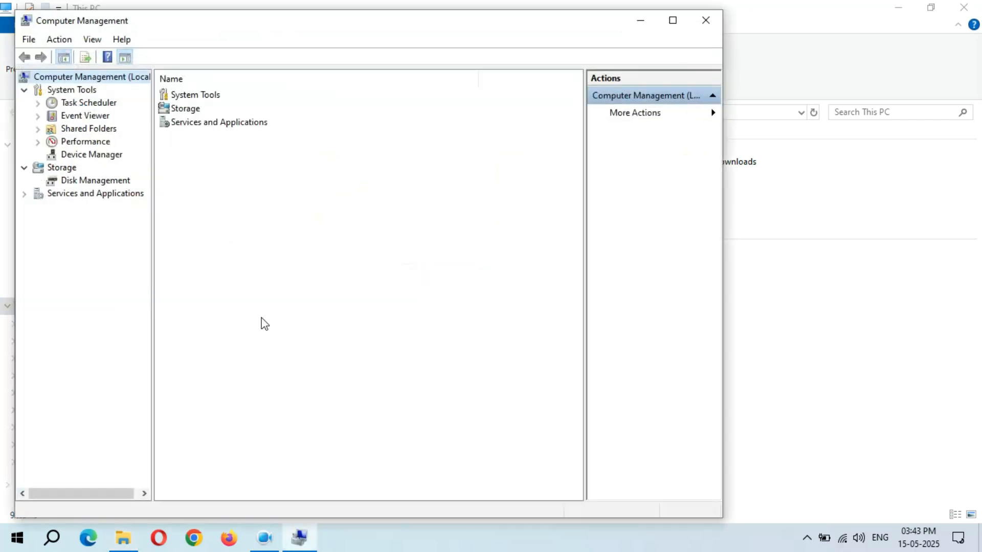
left_click(91, 185)
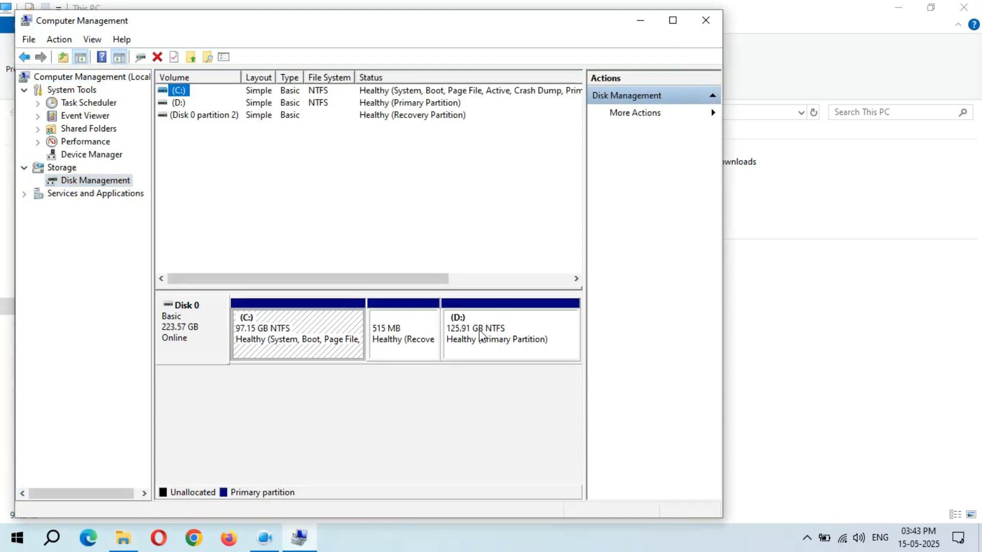
right_click(489, 334)
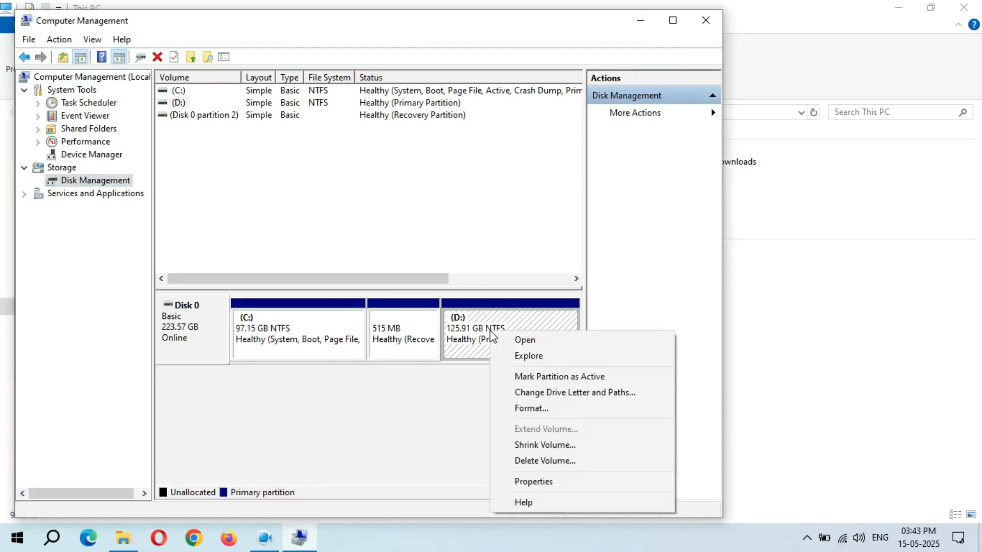
Step: Shrink D: by 2000 MB instead of 9991, leaving 1.95 GB unallocated, then close Computer Management
left_click(540, 449)
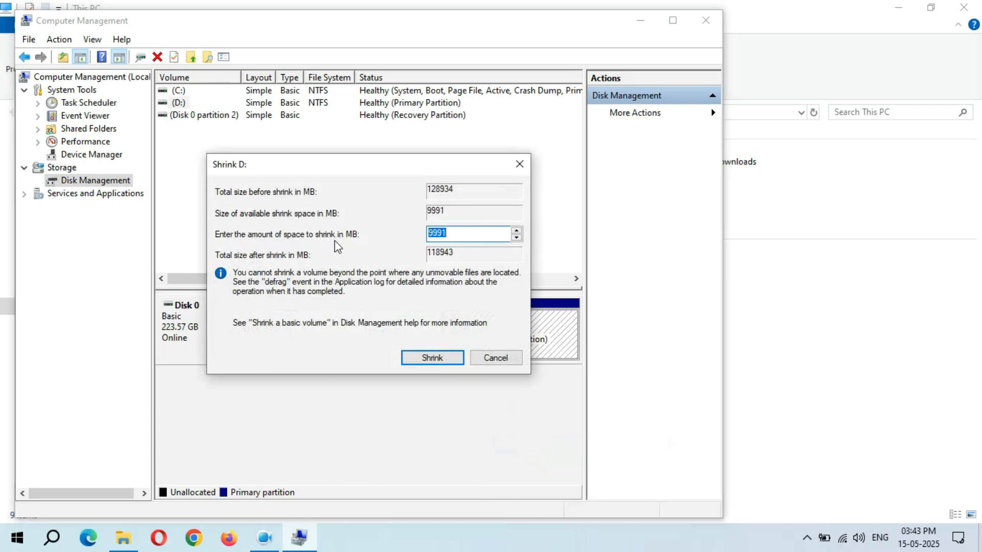
left_click_drag(465, 233, 422, 234)
left_click_drag(447, 231, 424, 234)
key("BackSpace")
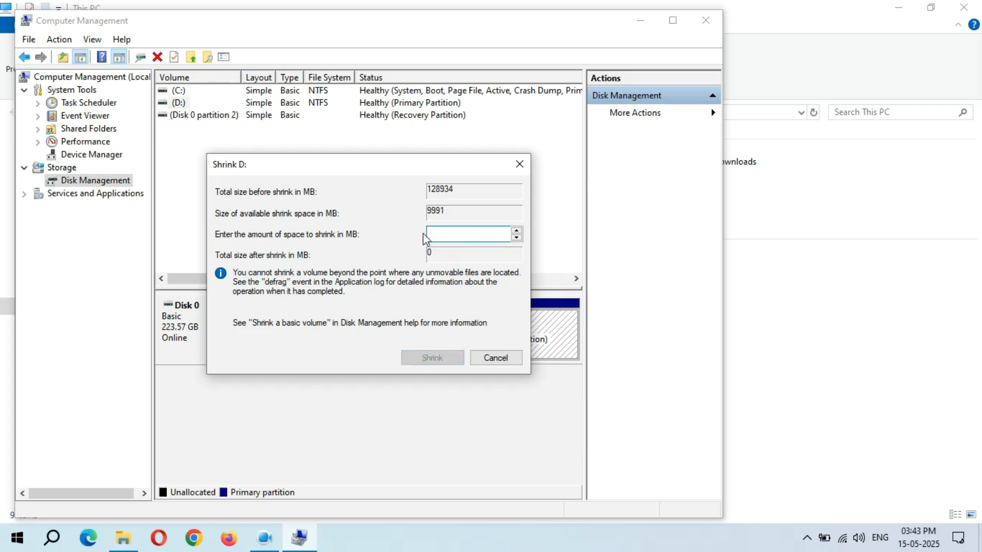
type("2000")
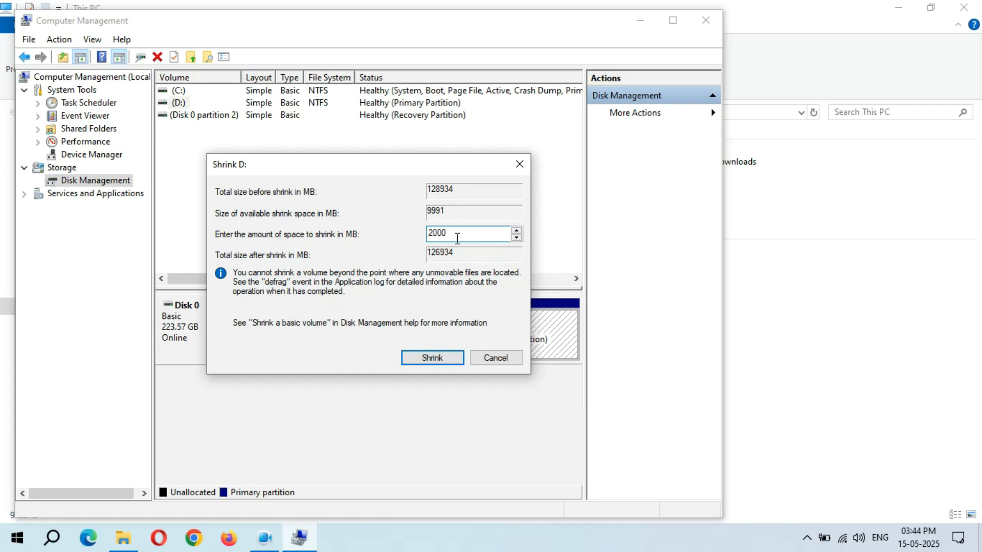
left_click(437, 359)
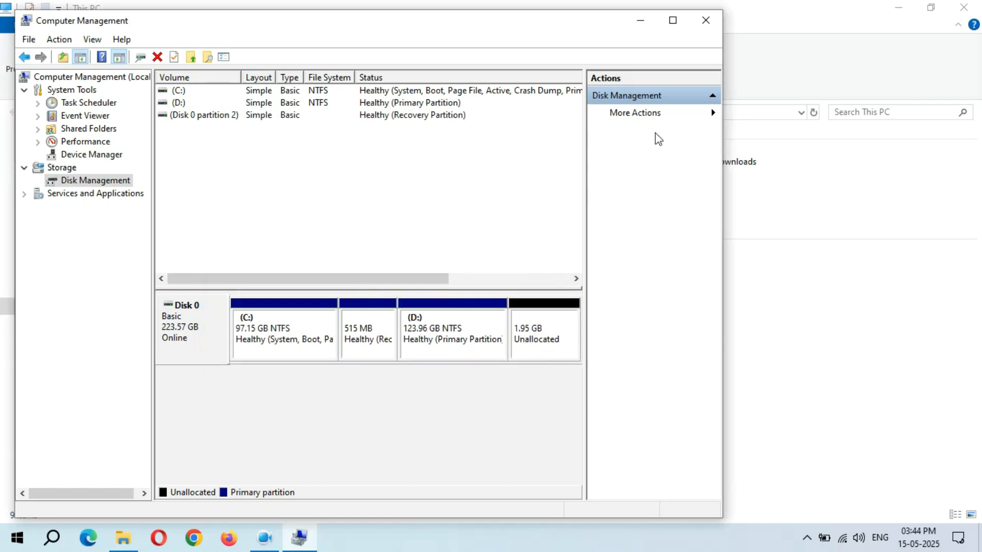
left_click(704, 22)
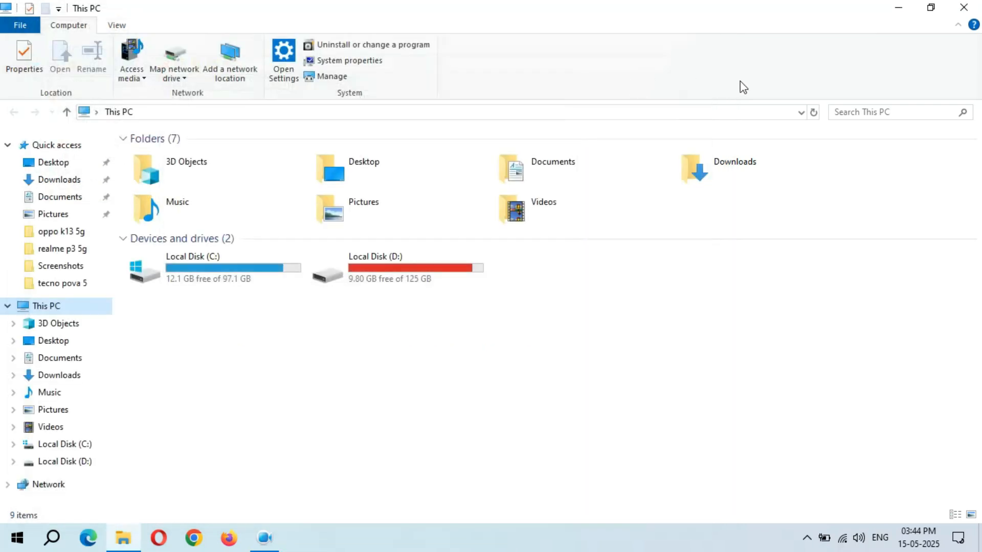
Step: Close This PC and reach partitionwizard.com through a Google search for minitool partition wizard
left_click(967, 6)
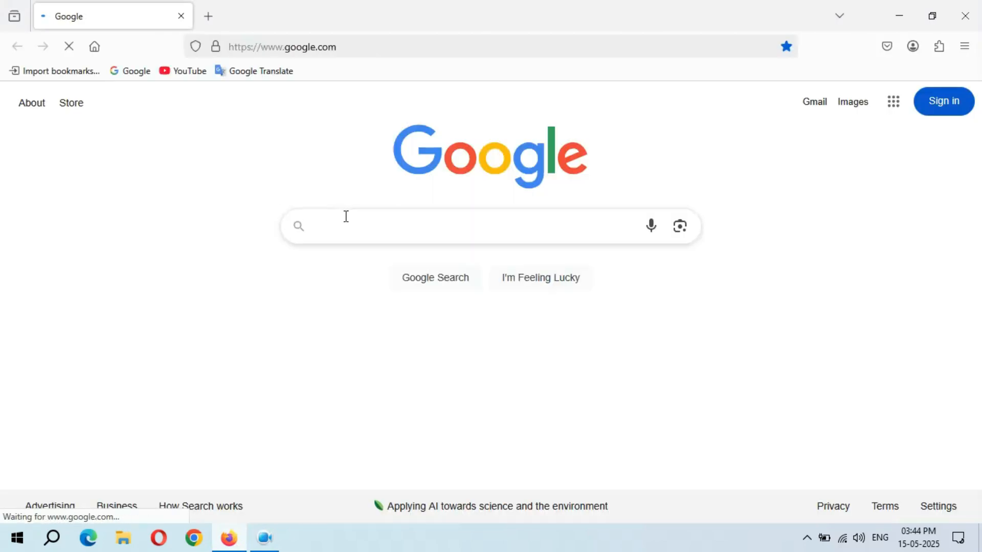
type("mini")
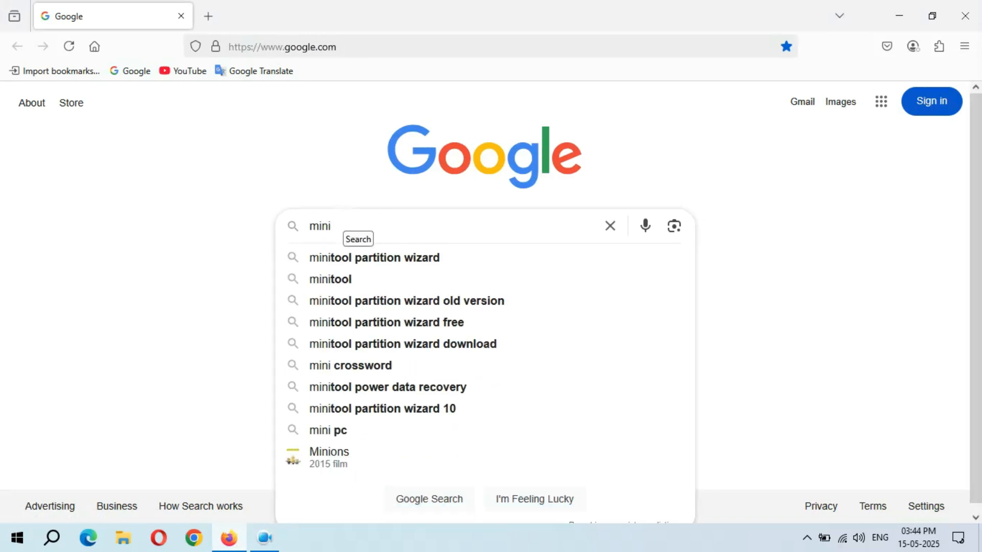
left_click(406, 261)
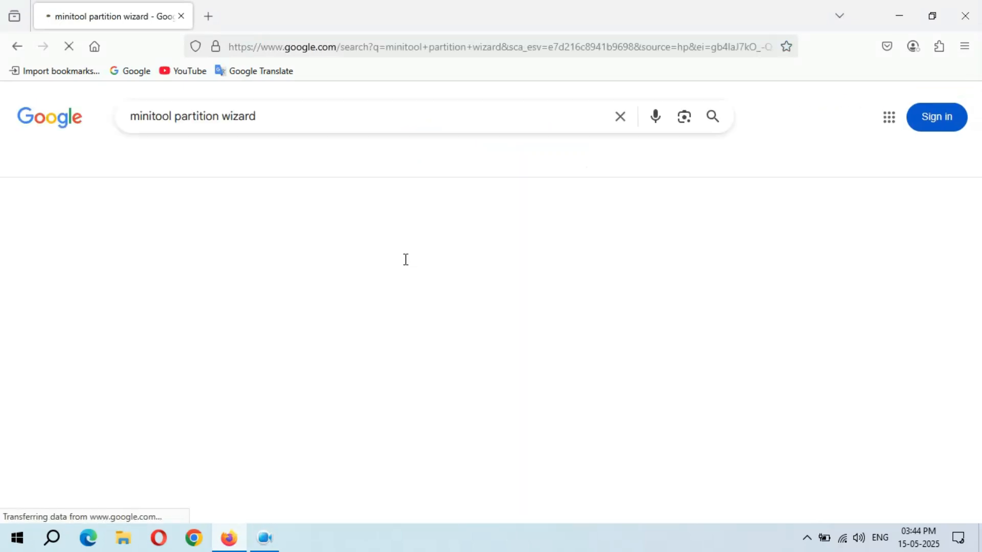
left_click(205, 240)
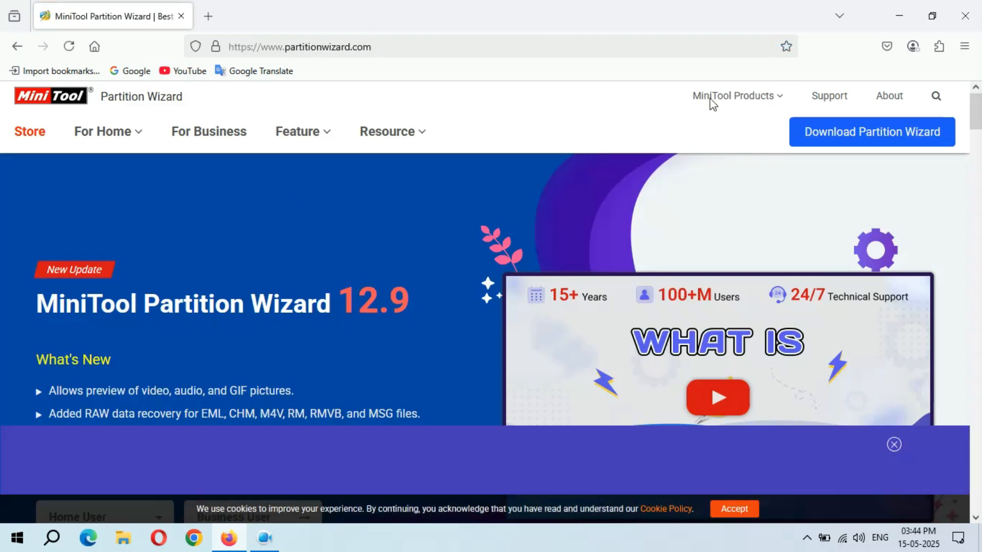
Step: Download the Free Edition installer pw-free-online.exe and launch it
mouse_move(879, 138)
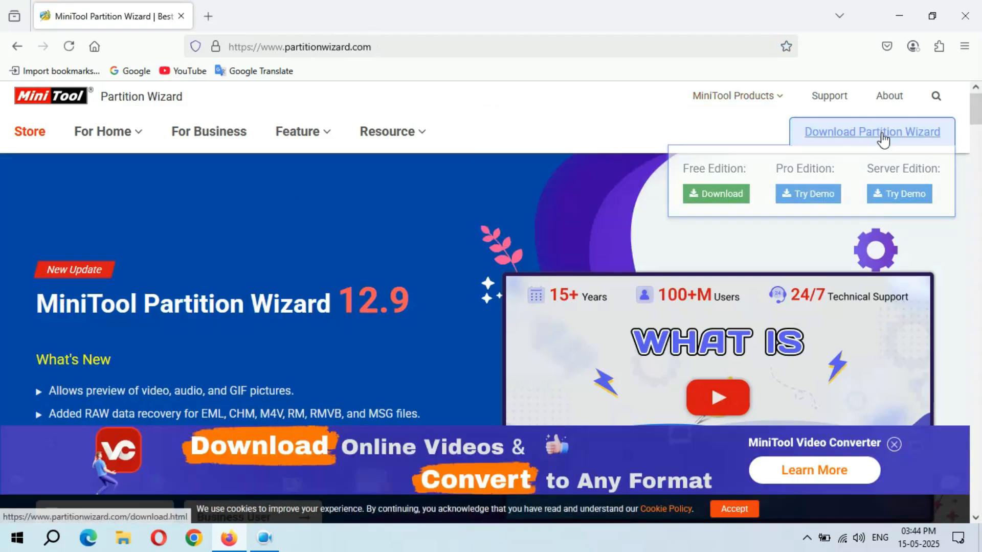
left_click(713, 195)
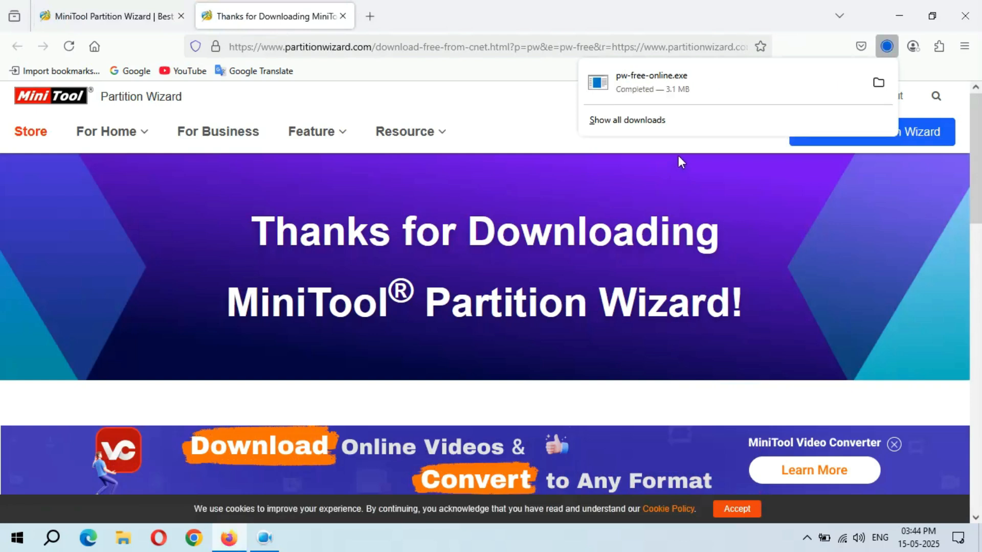
left_click(704, 82)
Step: Run setup in English for the free edition, leaving MiniTool ShadowMaker Free unticked
left_click(900, 17)
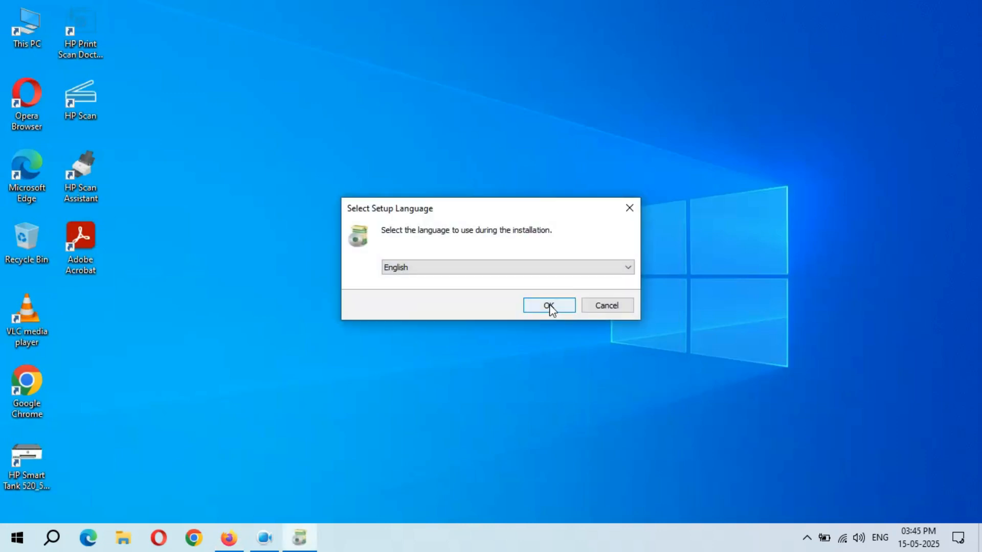
left_click(549, 306)
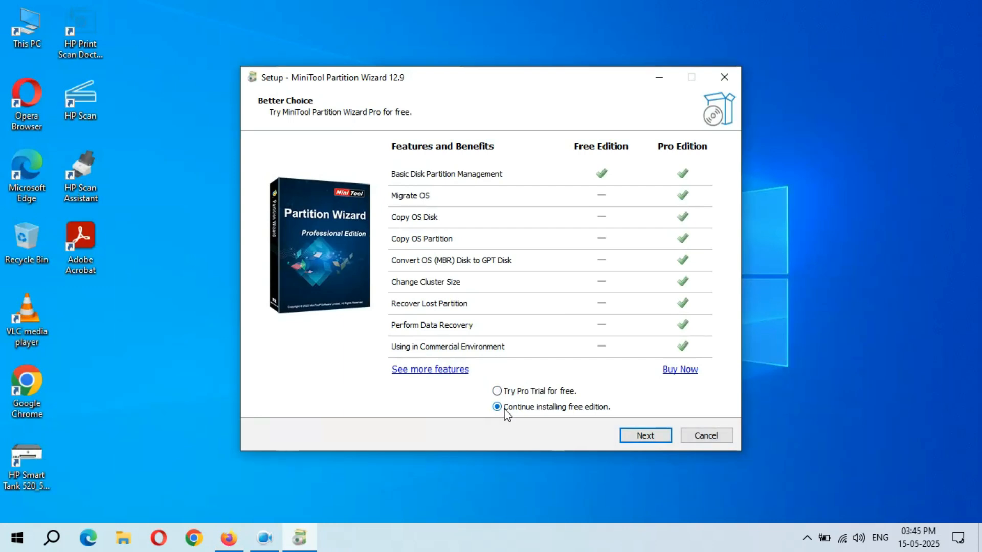
left_click(645, 436)
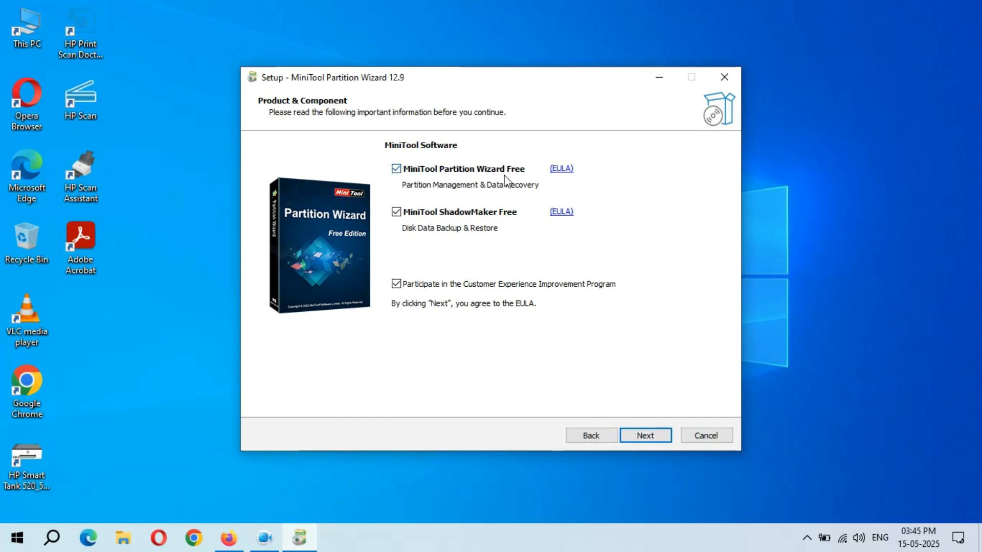
left_click(396, 212)
left_click(656, 439)
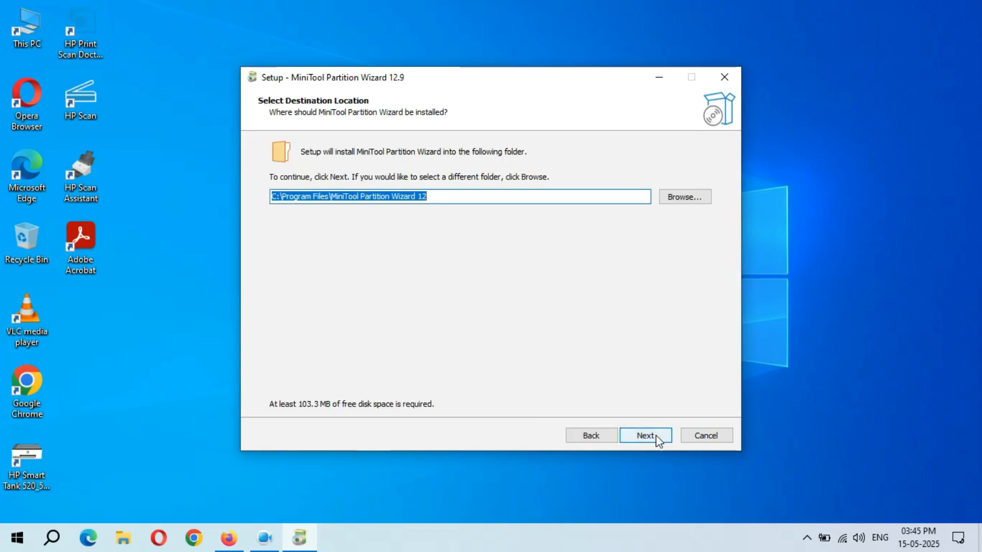
Step: Install into the existing C:\Program Files\MiniTool Partition Wizard 12 folder, confirming the Folder Exists prompt
left_click(655, 438)
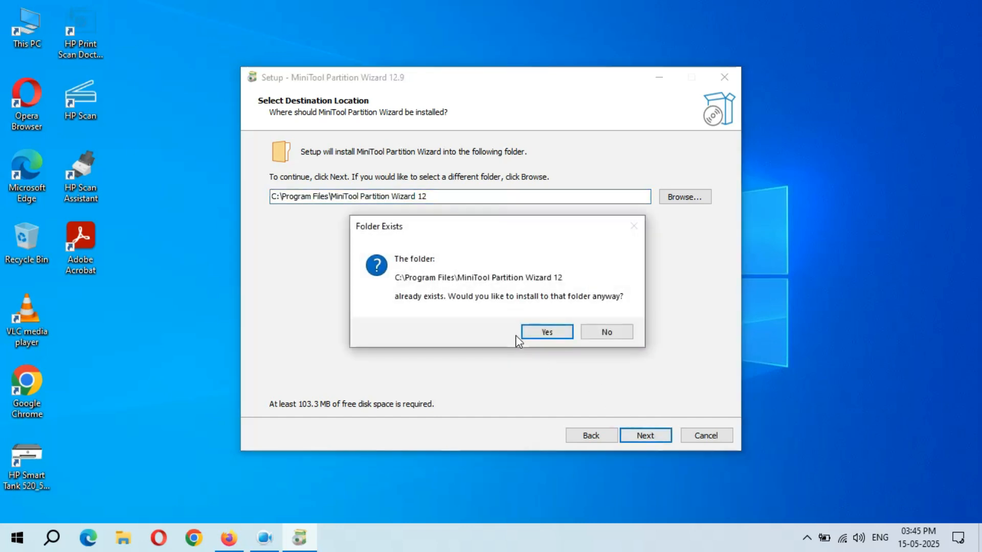
left_click(550, 332)
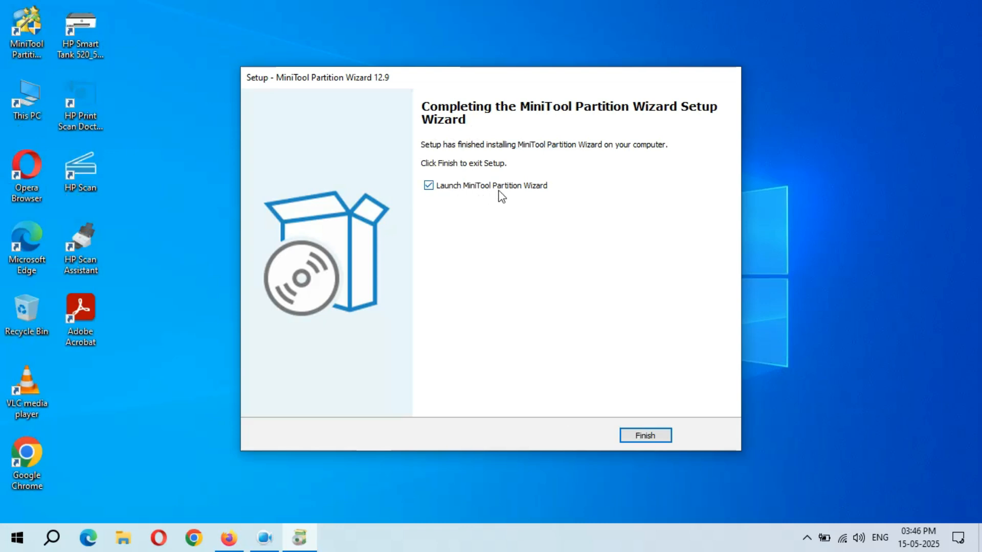
Step: Finish setup to launch Partition Wizard and close Edge's Thanks for Installing page
left_click(647, 437)
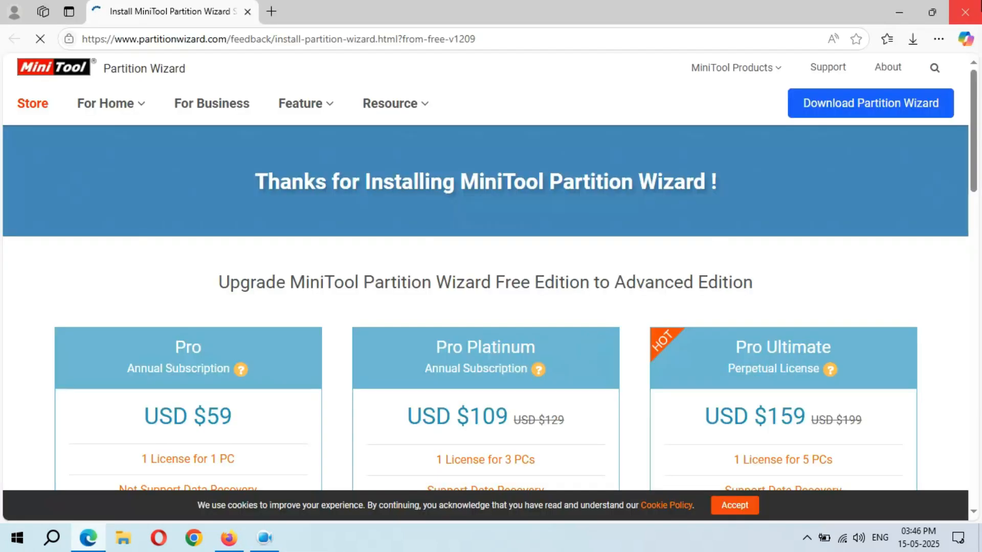
left_click(965, 12)
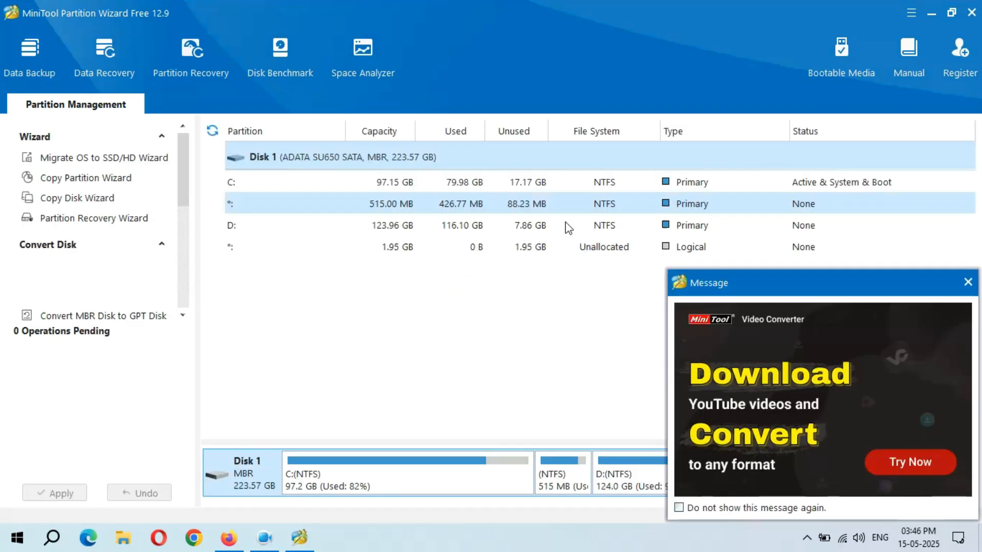
Step: Dismiss the advert and extend C: with all 1.95 GB of unallocated space, to 99.10 GB
left_click(966, 281)
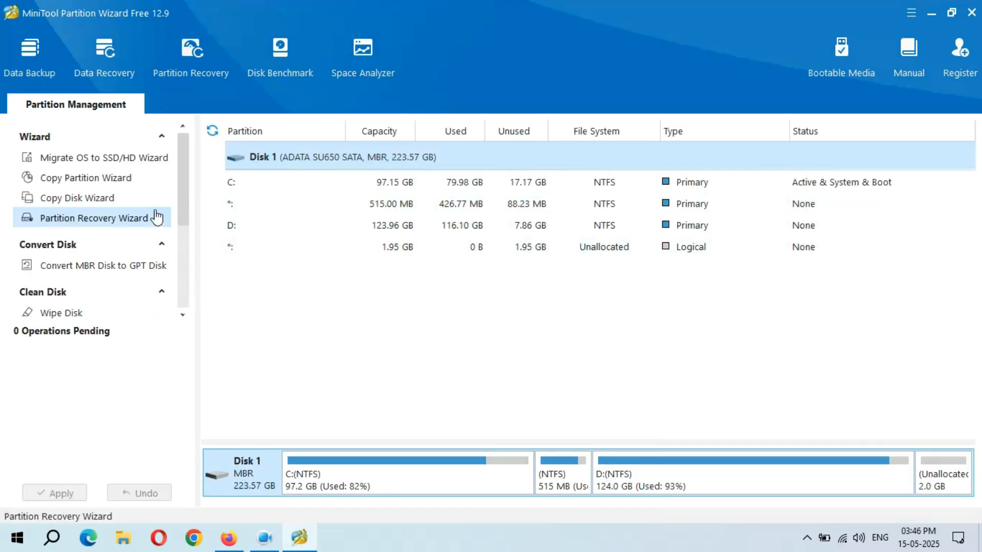
right_click(267, 180)
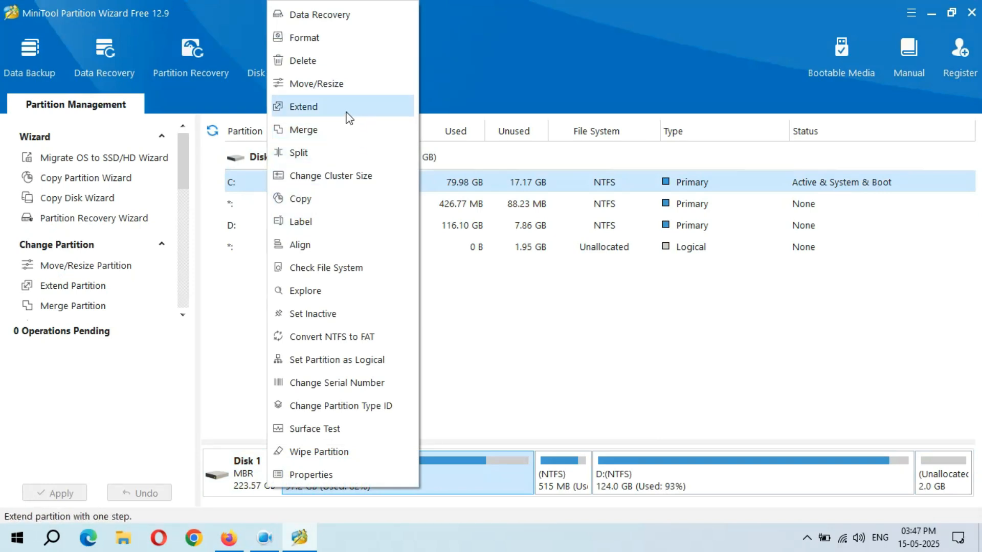
left_click(306, 110)
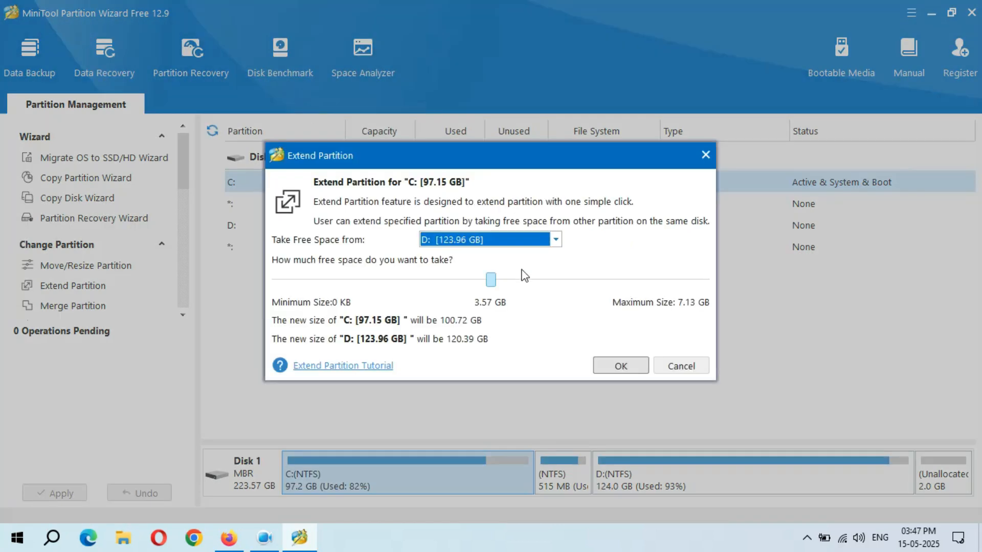
left_click(534, 244)
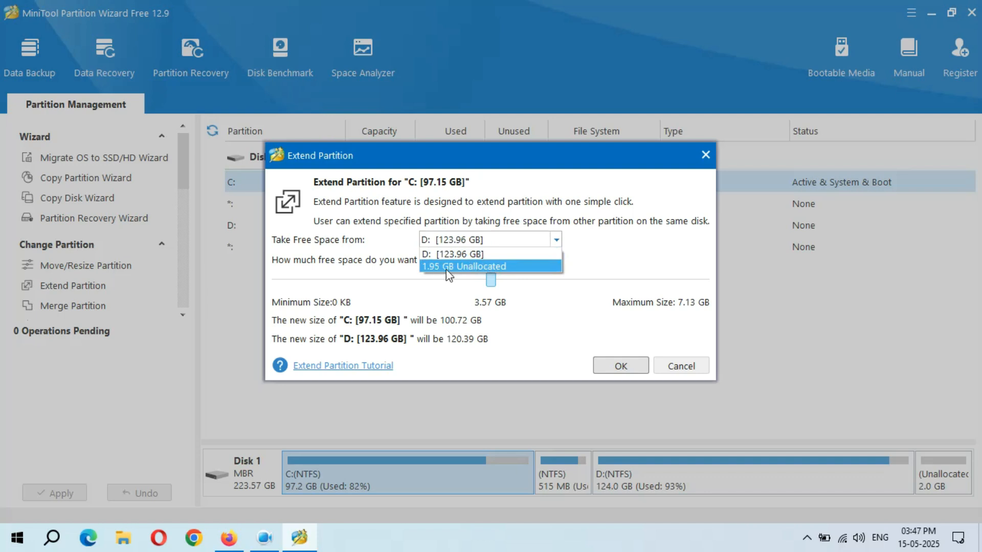
left_click(505, 268)
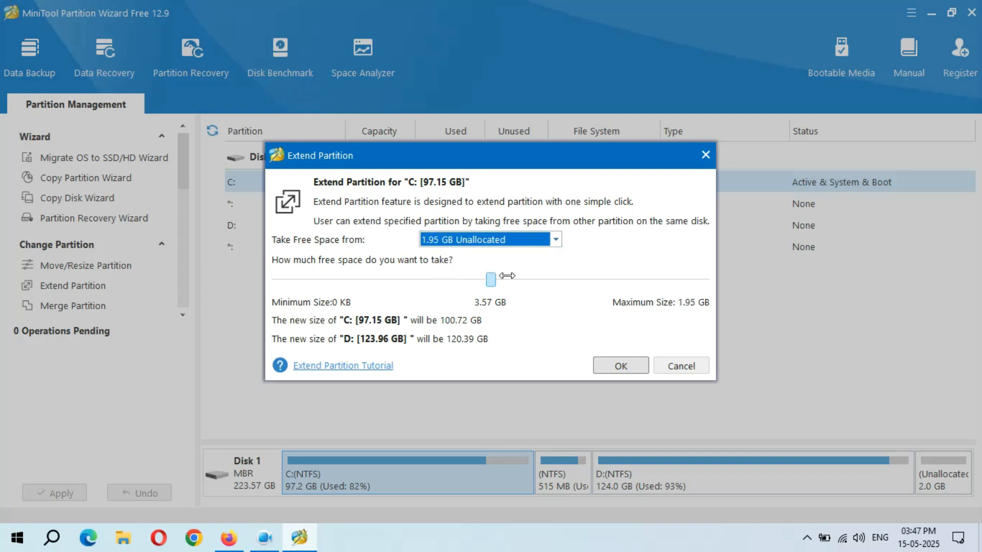
left_click_drag(490, 279, 945, 293)
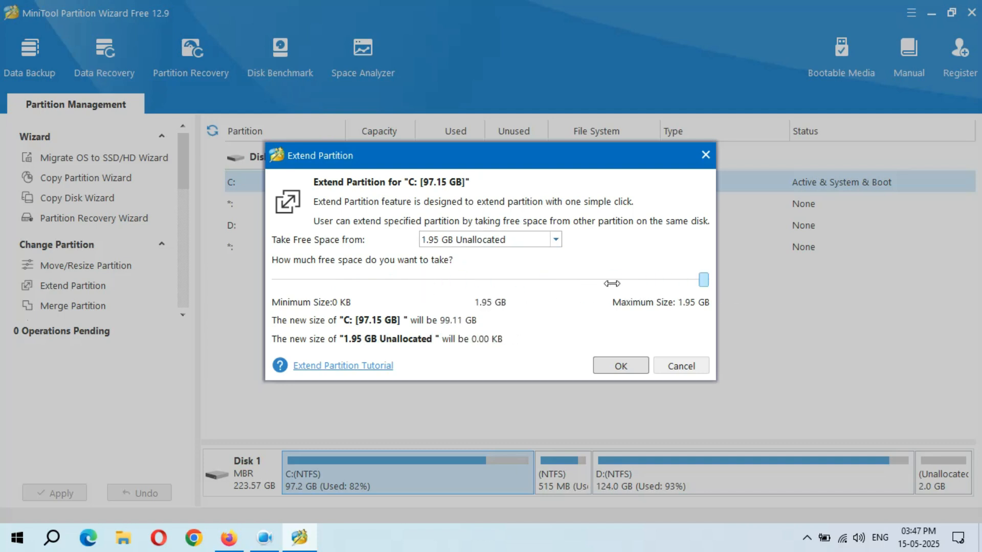
left_click(620, 366)
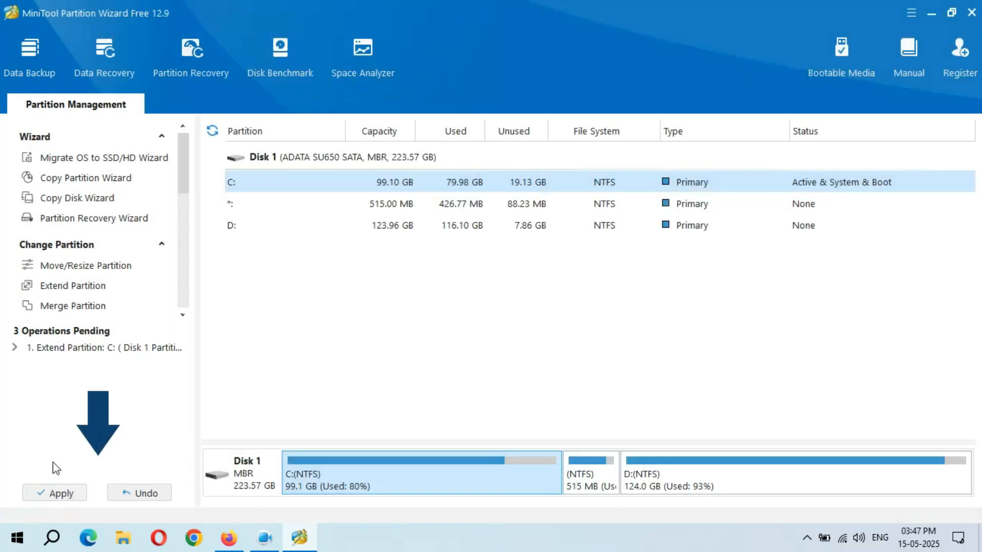
Step: Apply the pending C: extension, acknowledge the success message, and begin quitting Partition Wizard
left_click(62, 493)
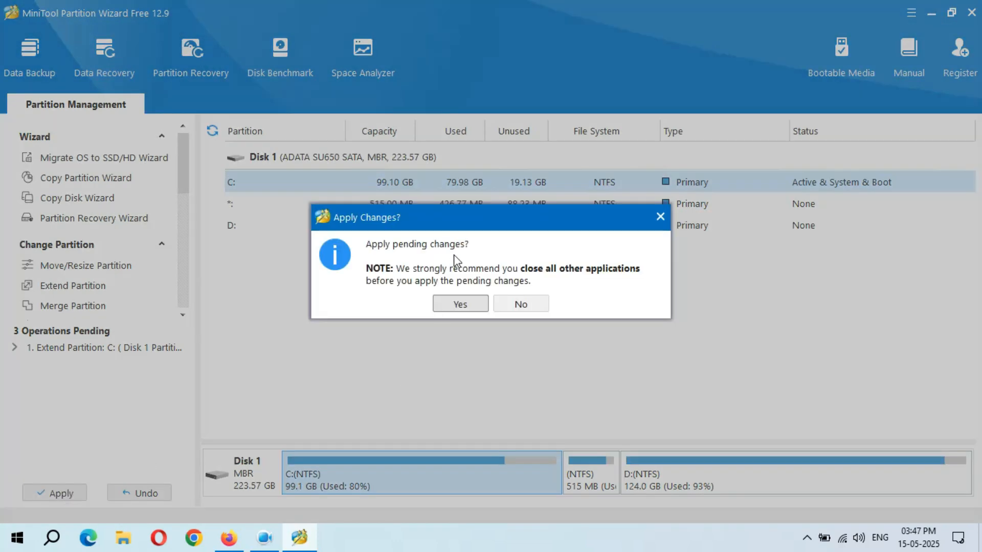
left_click(460, 305)
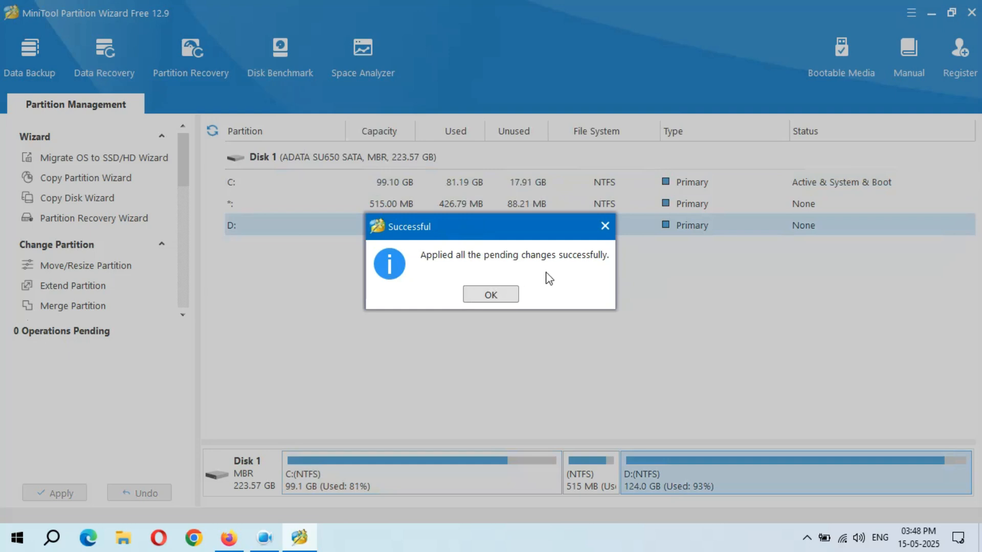
left_click(489, 297)
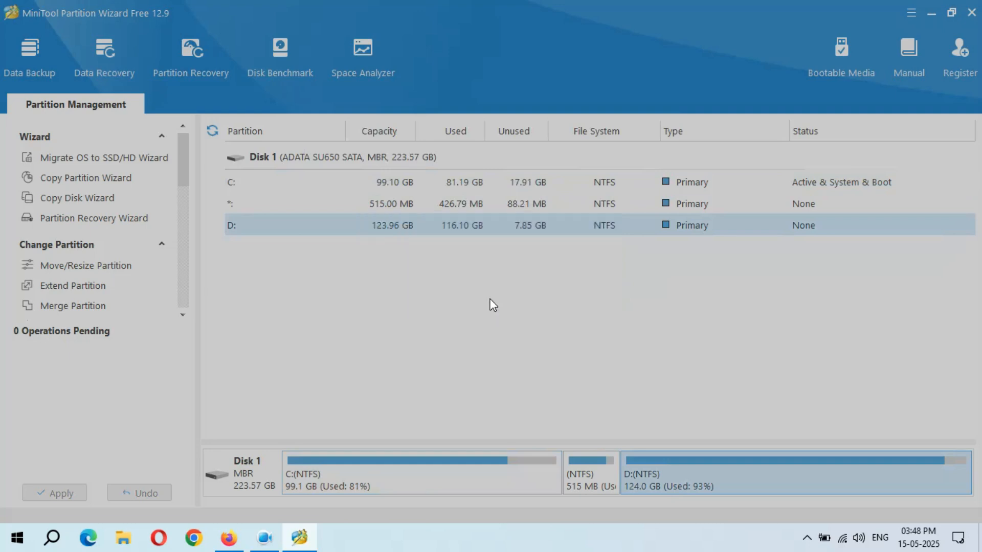
left_click(977, 11)
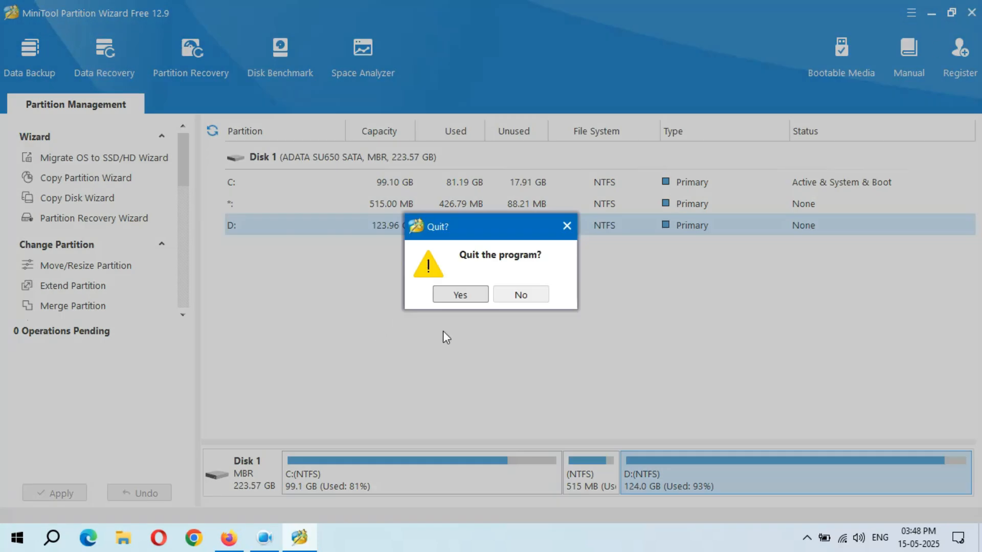
Step: Confirm quitting Partition Wizard and open This PC showing C: at 12.5 GB free of 99.1 GB
left_click(460, 295)
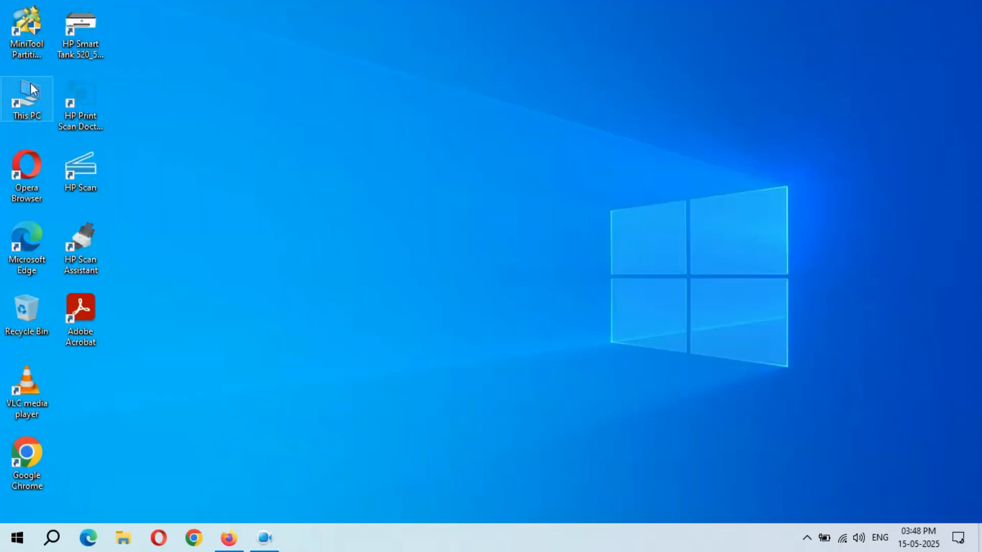
double_click(32, 104)
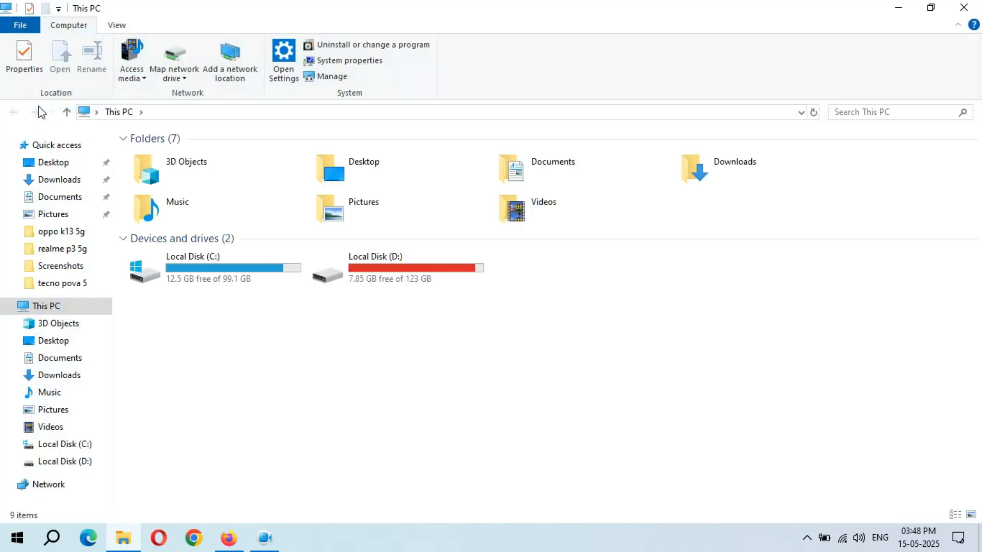